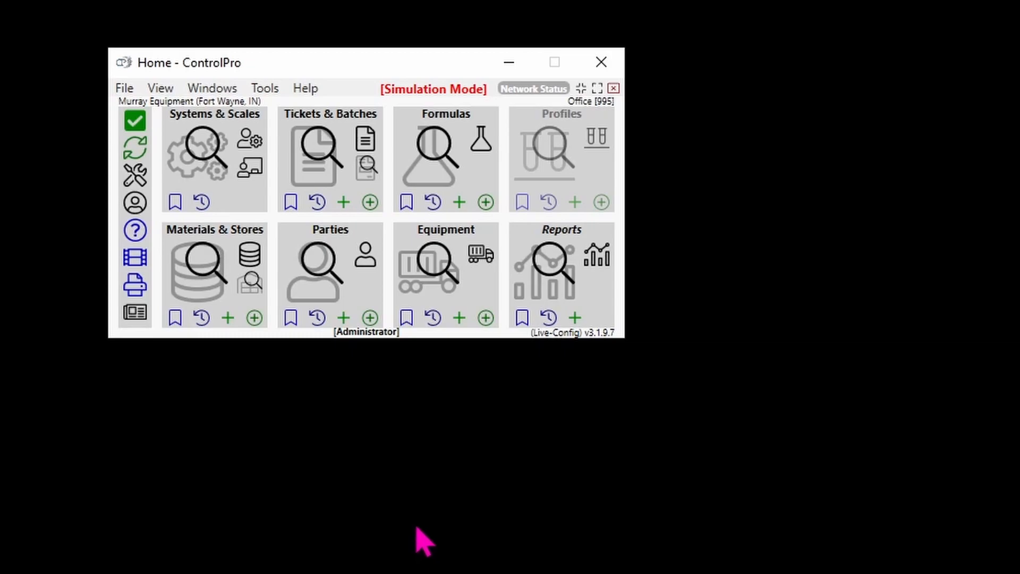
# Step: Search the equipment and open the Murray Equipment record numbered 1
pyautogui.click(440, 280)
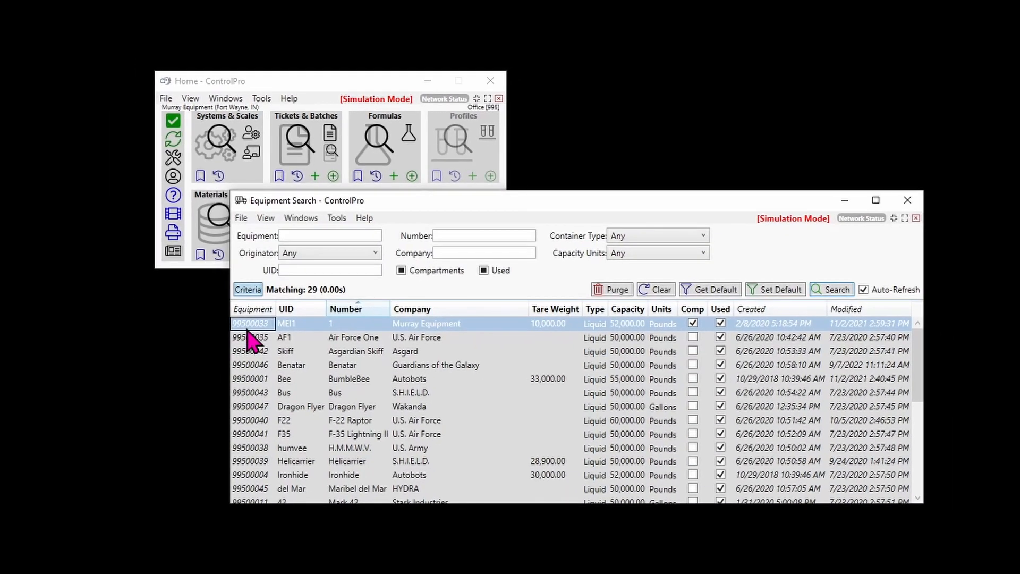
pyautogui.doubleClick(251, 326)
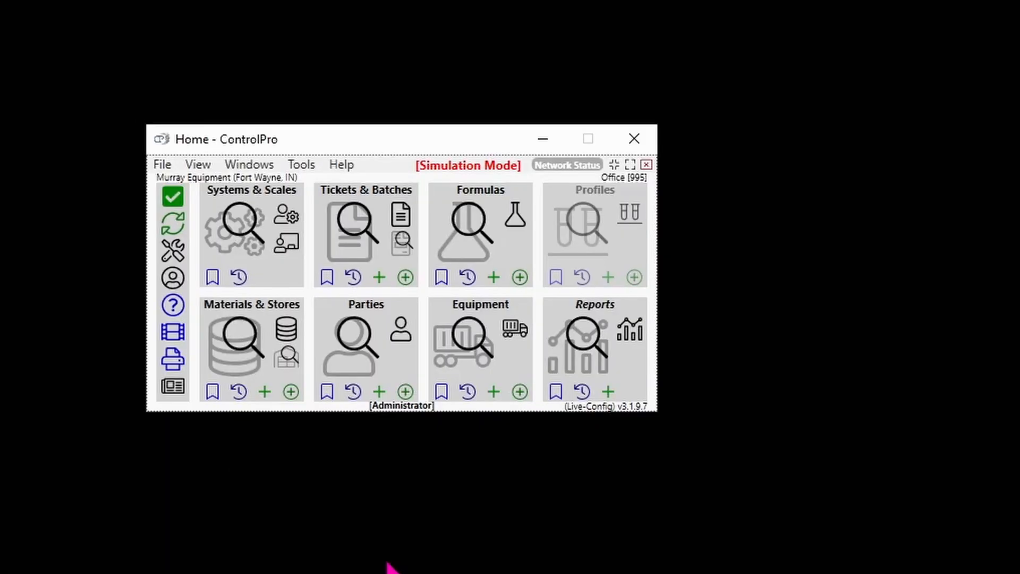
# Step: Open the details of the first open Captain Marvel ticket and set its estimated batches to 2
pyautogui.click(359, 226)
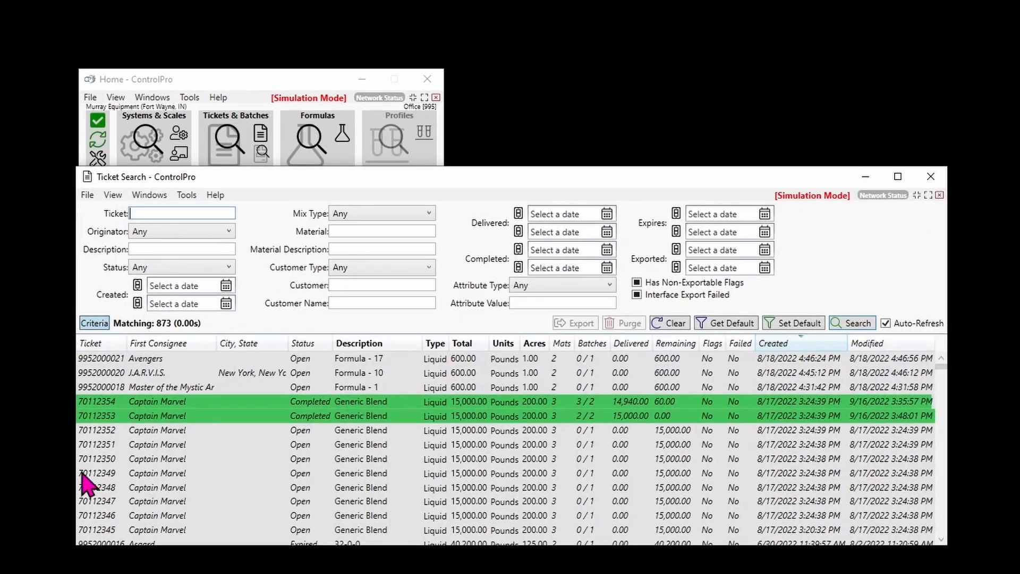
pyautogui.doubleClick(107, 453)
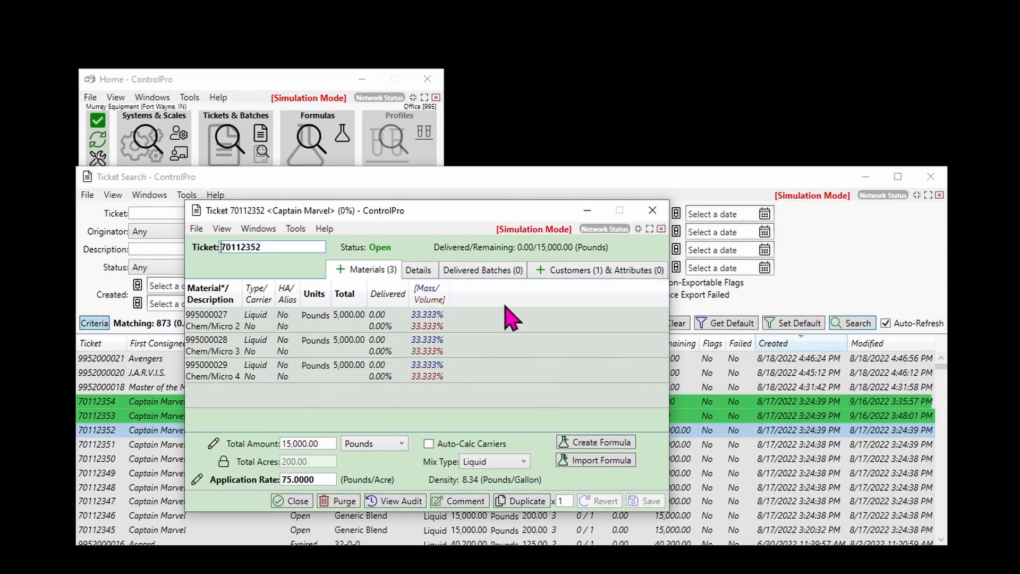
pyautogui.click(422, 271)
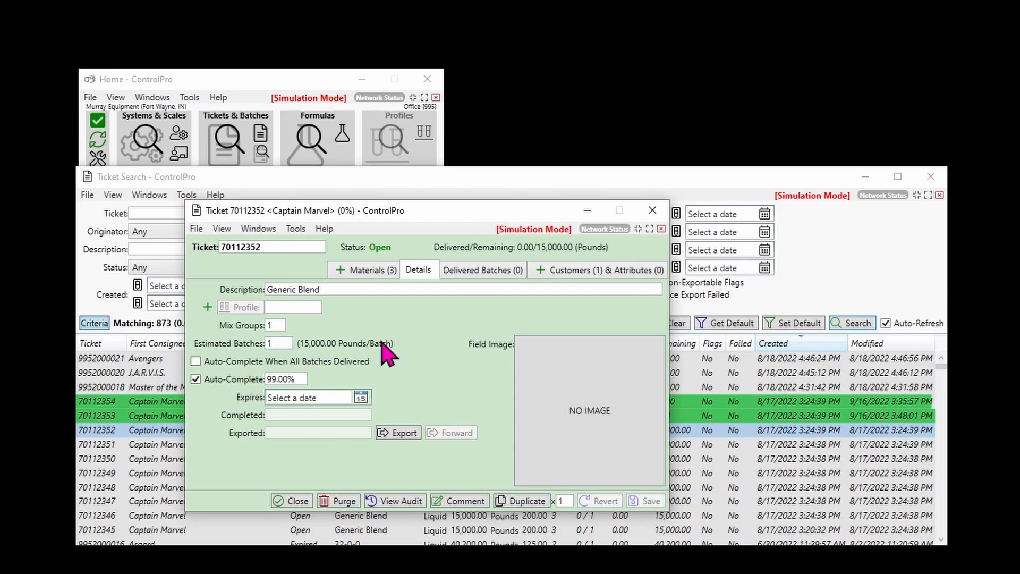
pyautogui.doubleClick(277, 344)
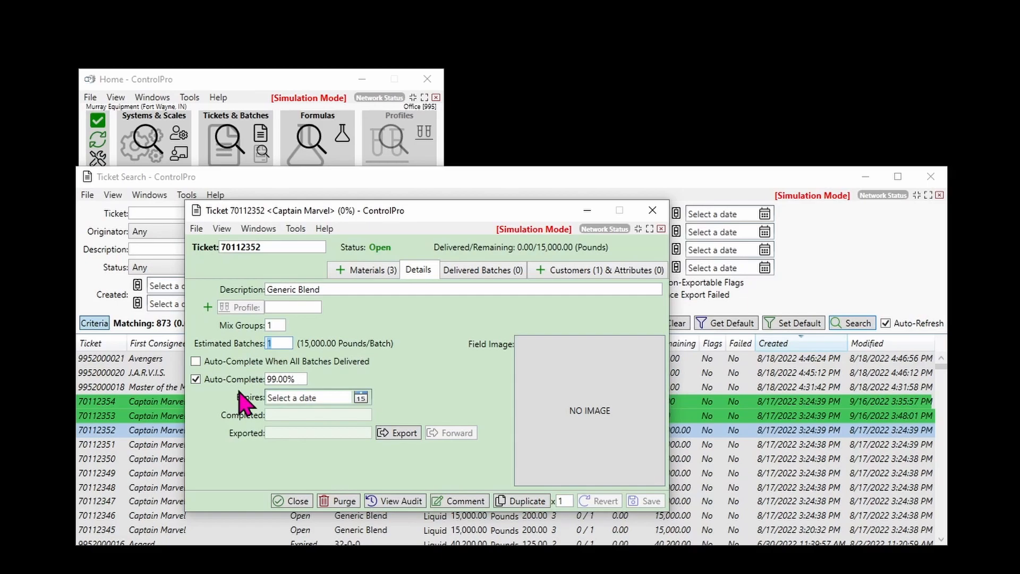
pyautogui.write('2')
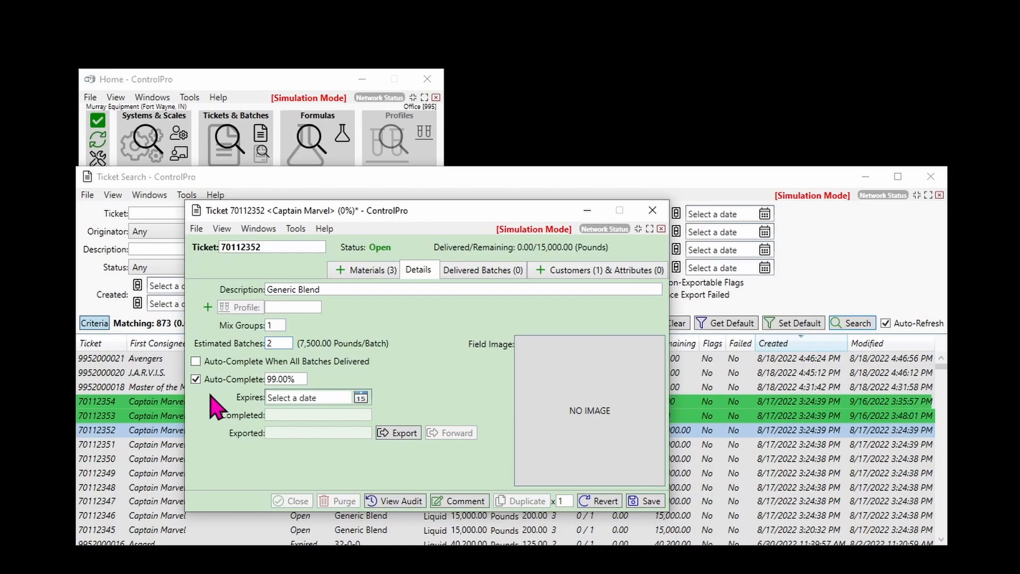
# Step: Try changing the ticket's auto-complete percentage to 90, and restore it to 99%
pyautogui.click(197, 362)
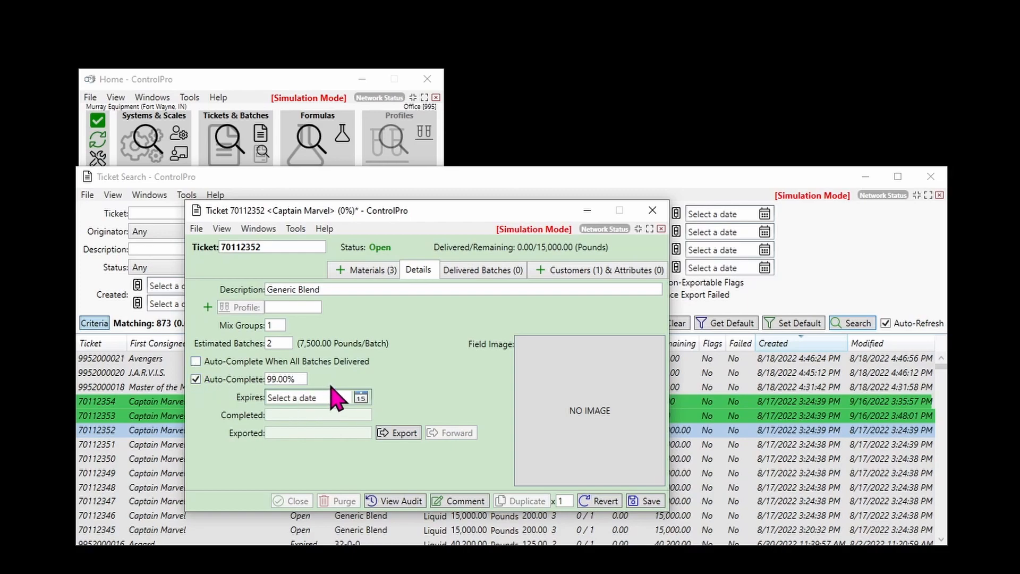
pyautogui.moveTo(278, 378); pyautogui.dragTo(268, 382)
pyautogui.write('90')
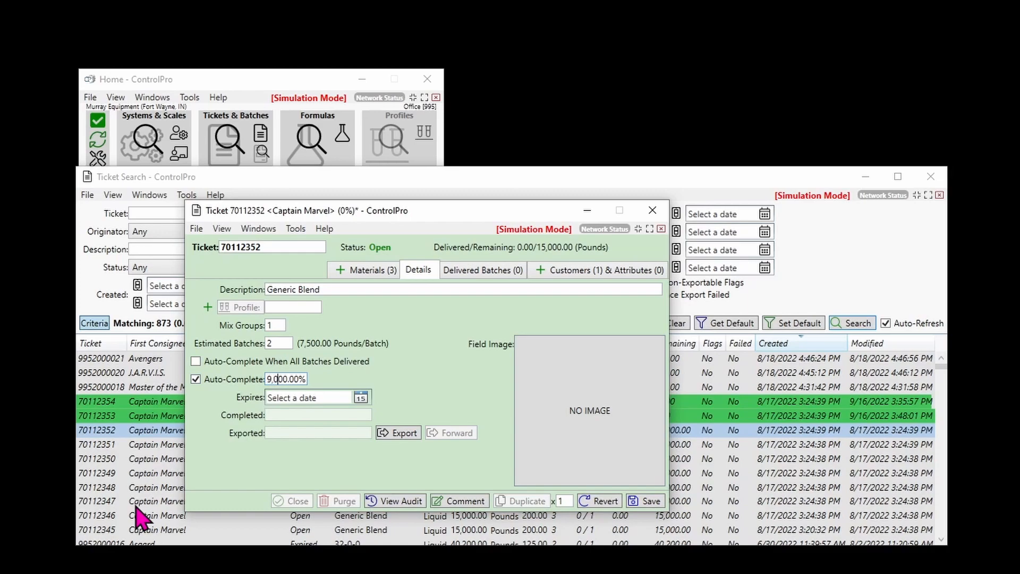
pyautogui.press('BackSpace')
pyautogui.press('BackSpace')
pyautogui.press('Delete')
pyautogui.press('Delete')
pyautogui.write('99')
# Step: Try auto-completing the ticket when all batches are delivered, and return to percentage-based auto-completion
pyautogui.click(196, 362)
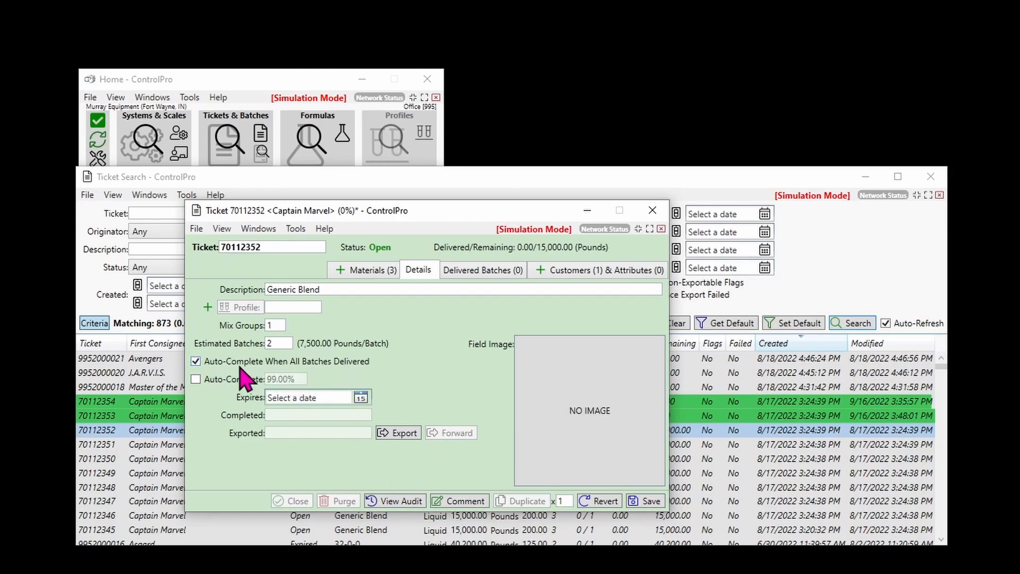
pyautogui.click(196, 379)
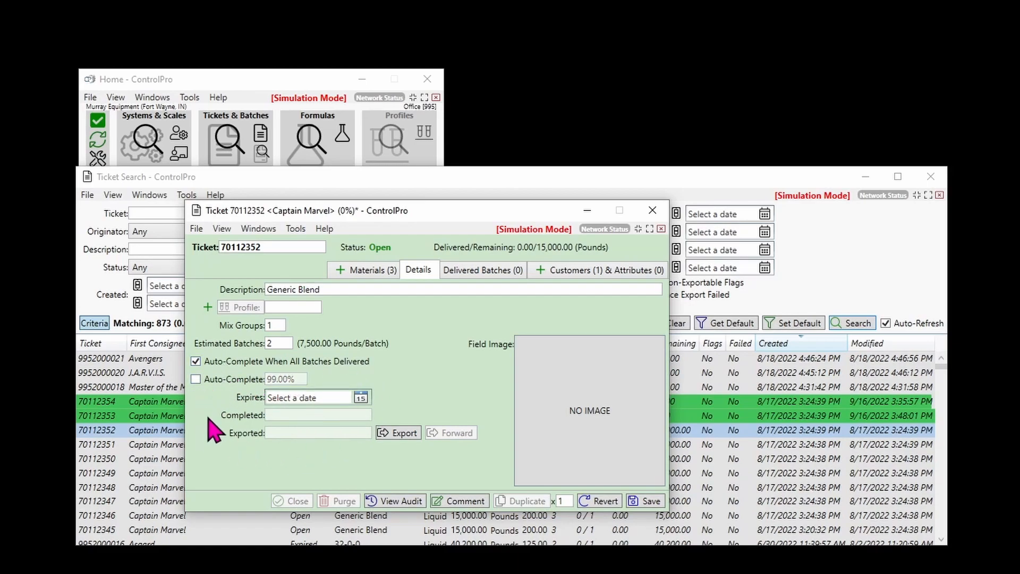
pyautogui.click(201, 364)
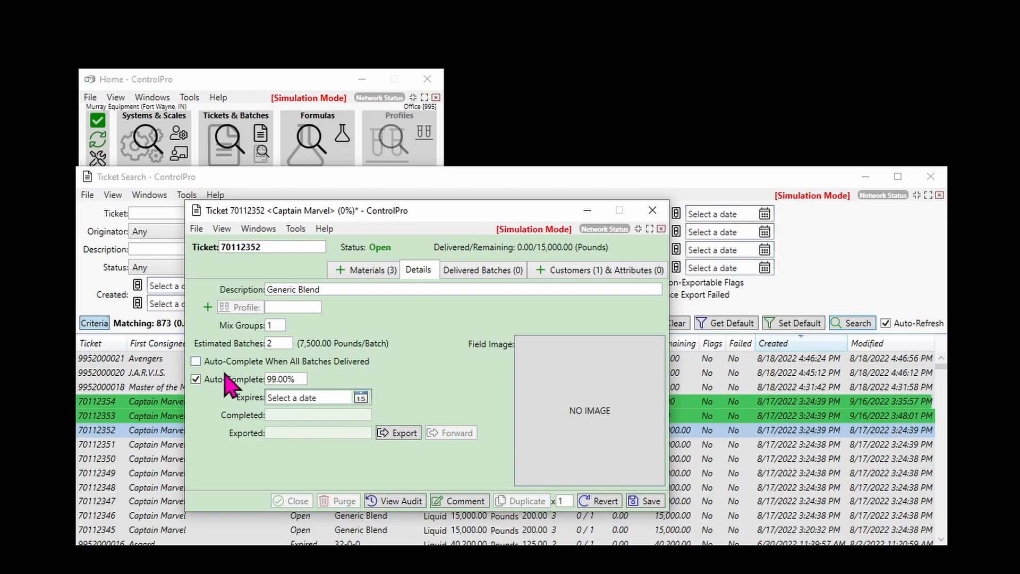
# Step: Review the auto-completion options for new ticket defaults in the global component settings, and close the settings
pyautogui.click(245, 79)
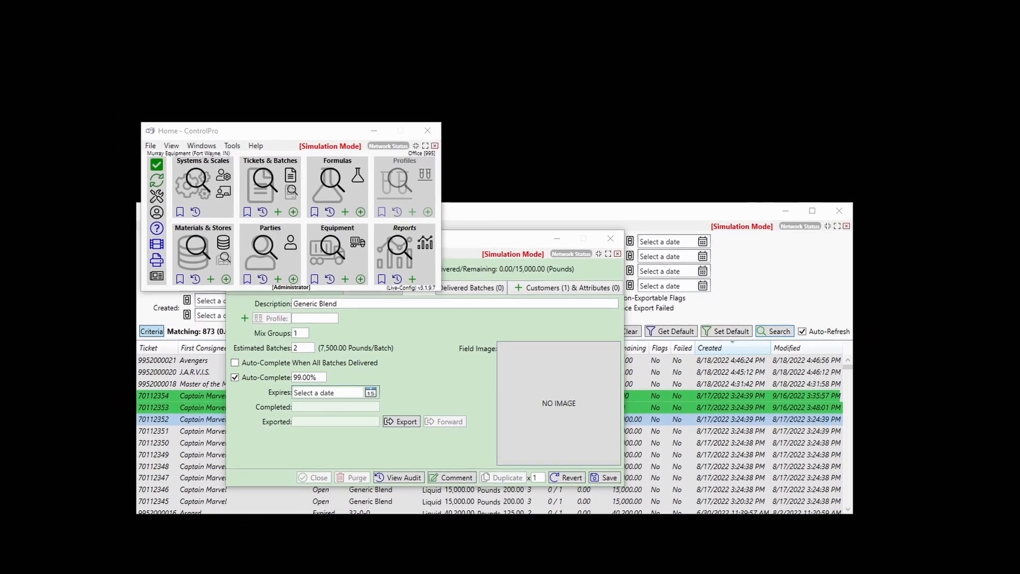
pyautogui.moveTo(0, 324); pyautogui.dragTo(292, 276)
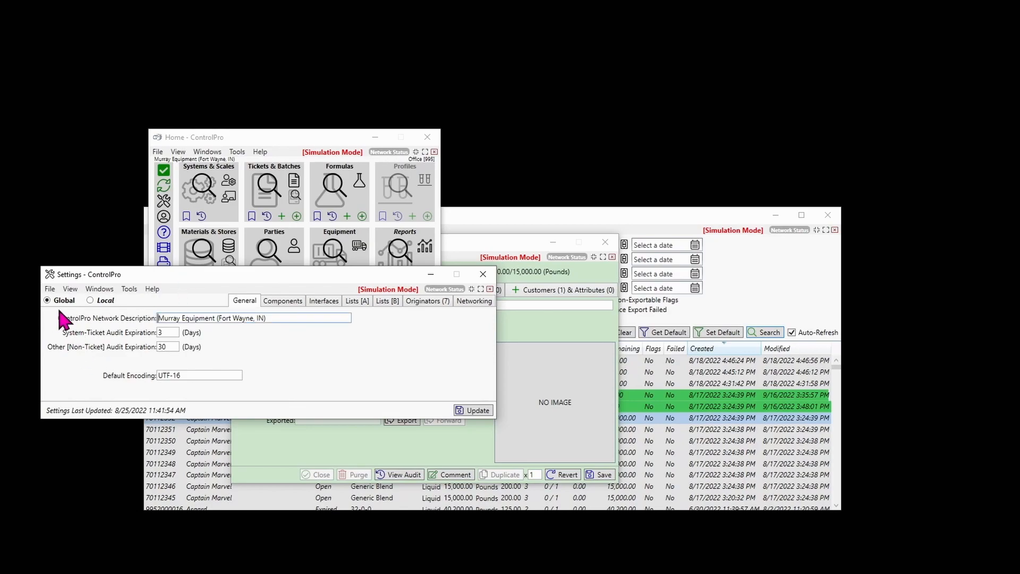
pyautogui.click(278, 302)
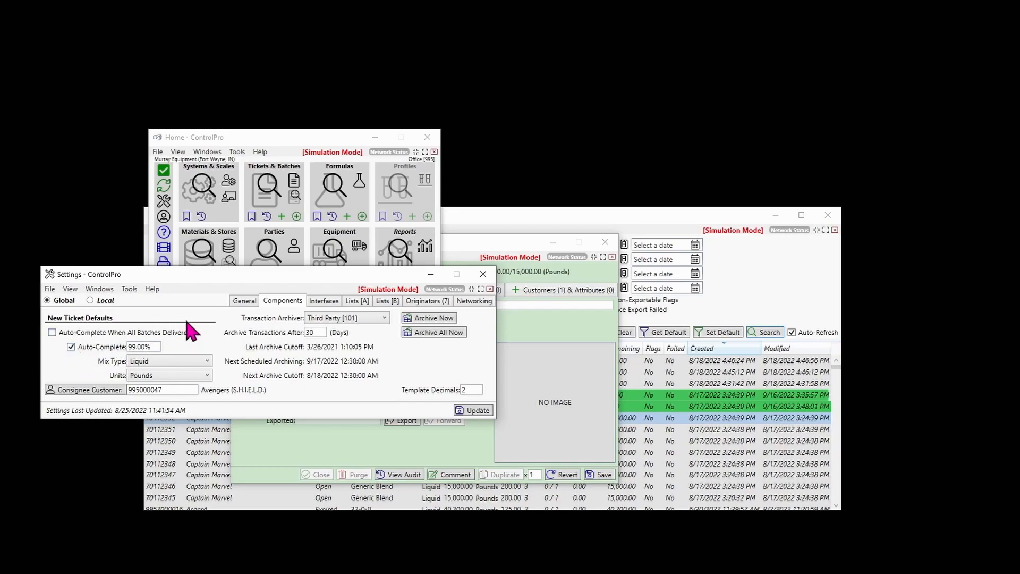
pyautogui.click(52, 332)
pyautogui.click(70, 347)
pyautogui.click(483, 274)
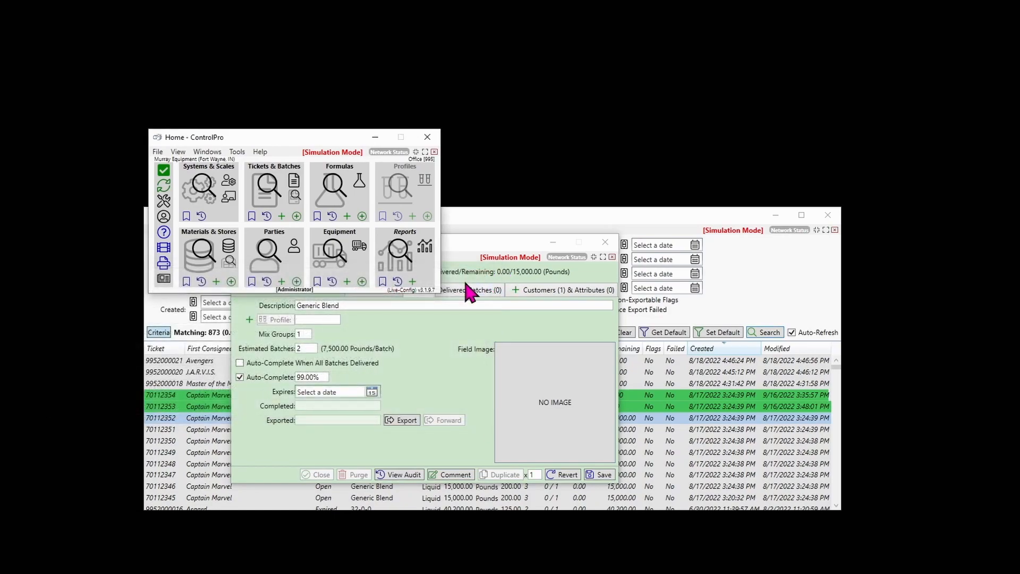
# Step: Set the ticket's estimated batches to 1, save it, and close the ticket and the ticket search
pyautogui.click(461, 335)
pyautogui.doubleClick(305, 348)
pyautogui.write('1')
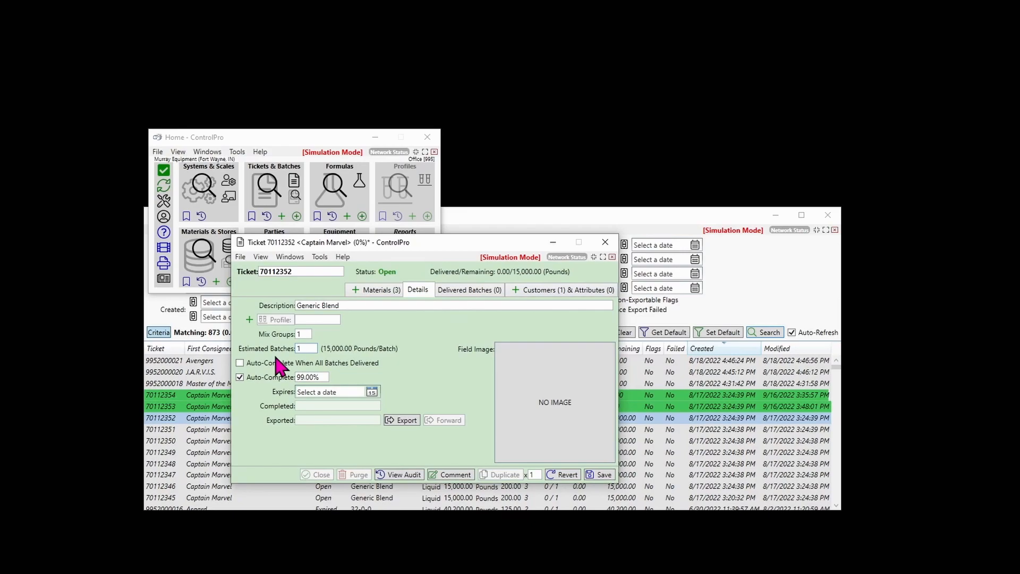
pyautogui.click(602, 475)
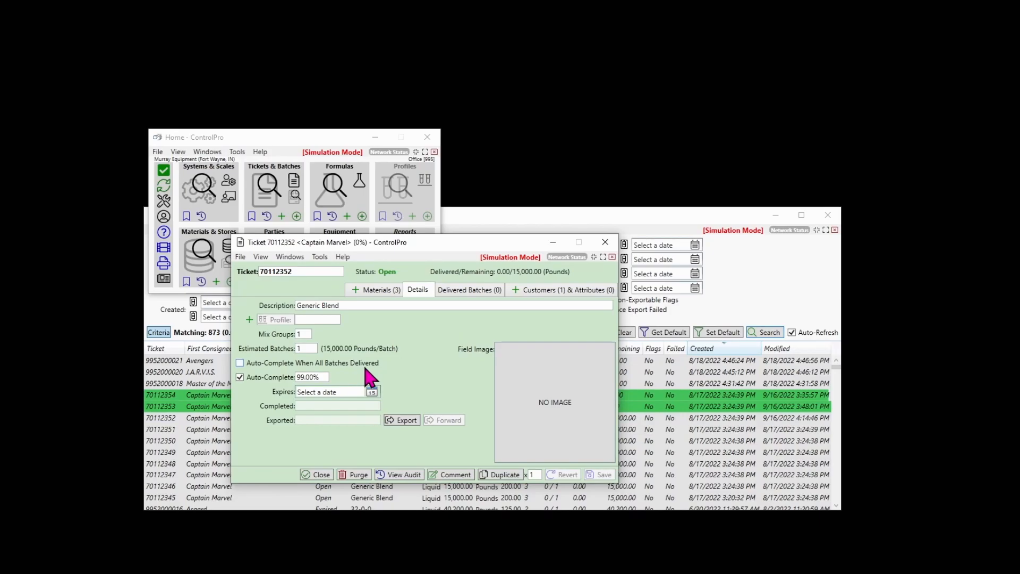
pyautogui.click(605, 243)
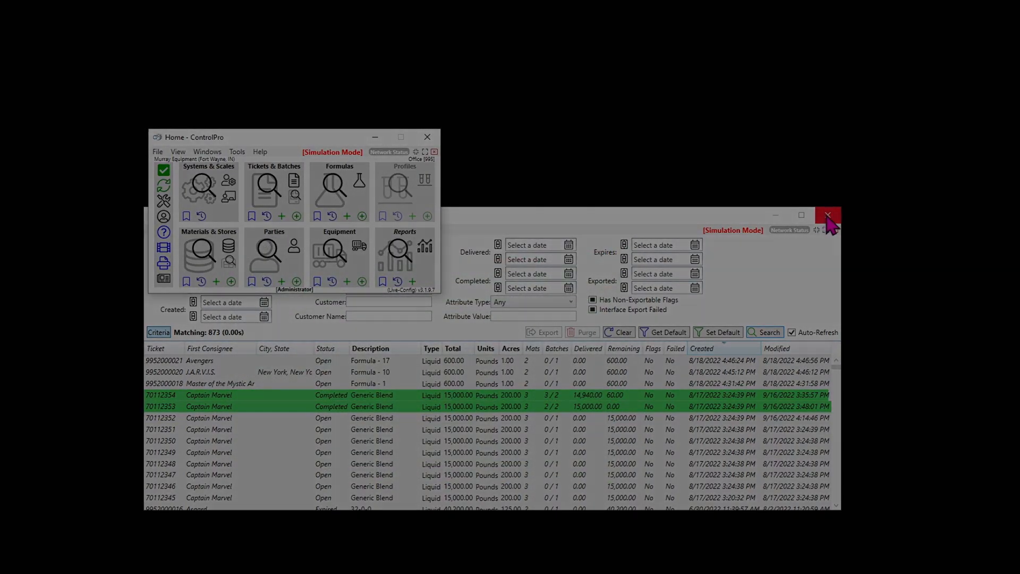
pyautogui.click(828, 216)
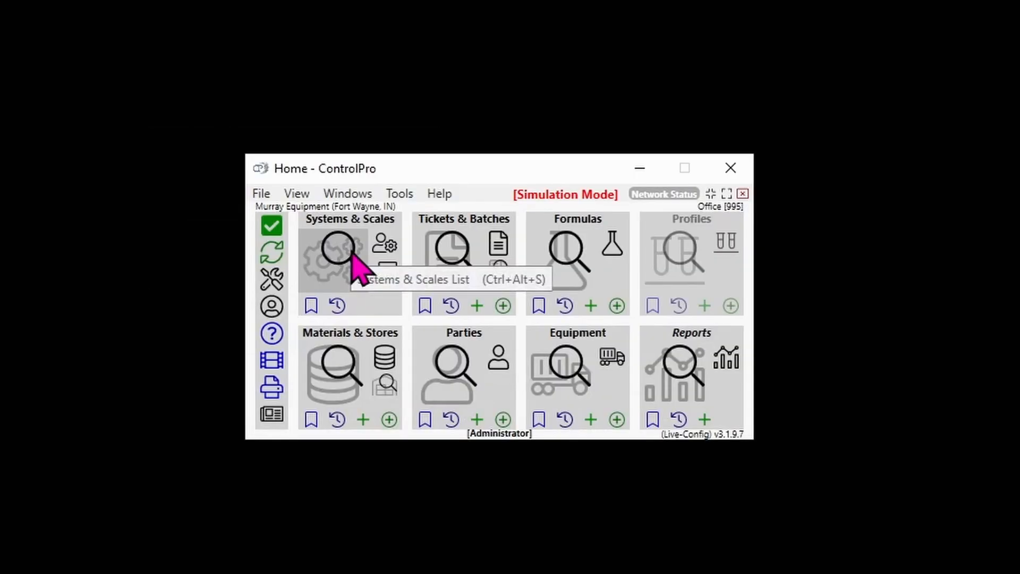
# Step: Open the D10-10.10.100.51 system and arrange a ticket search alongside it
pyautogui.click(351, 249)
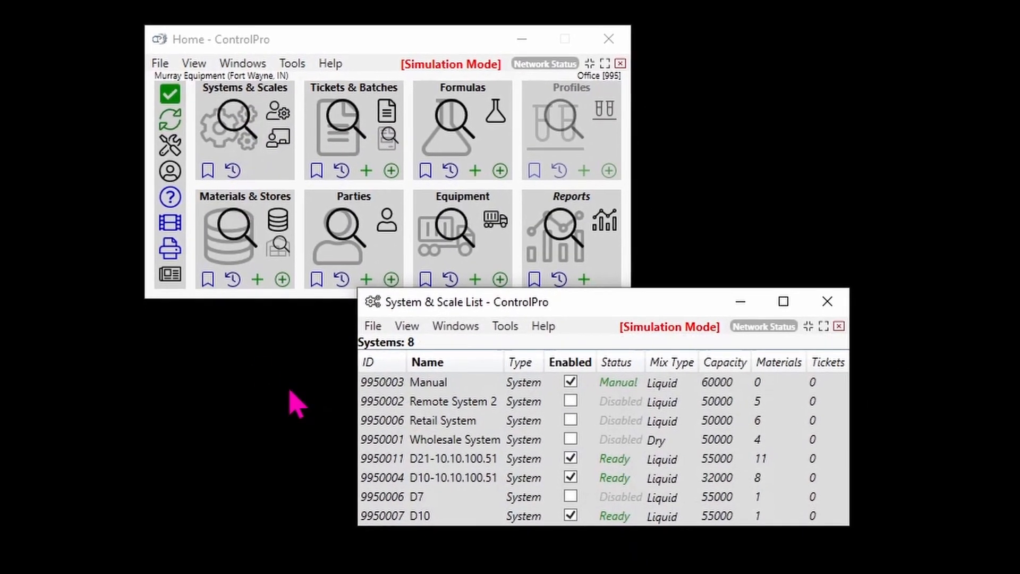
pyautogui.doubleClick(379, 478)
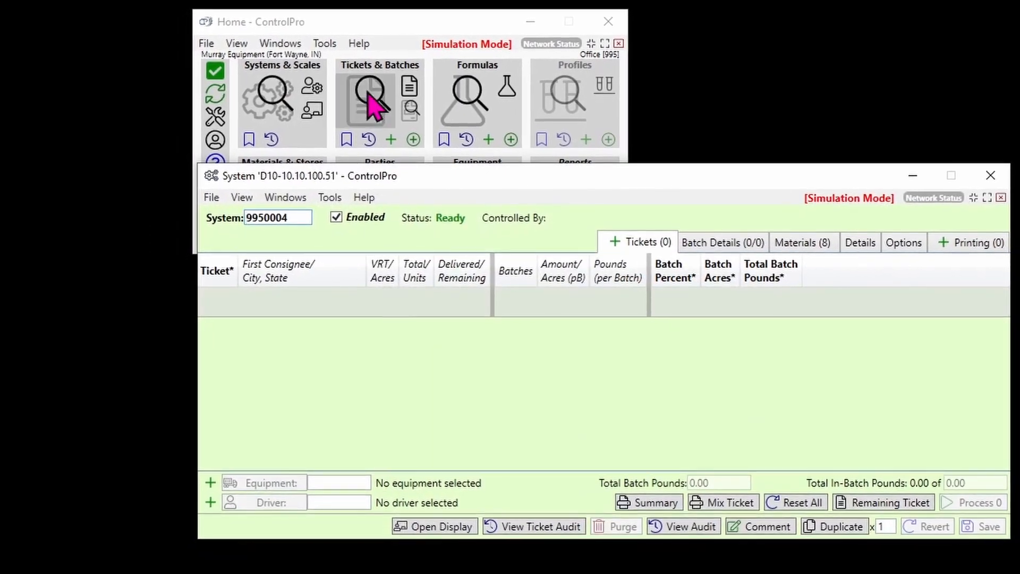
pyautogui.click(375, 107)
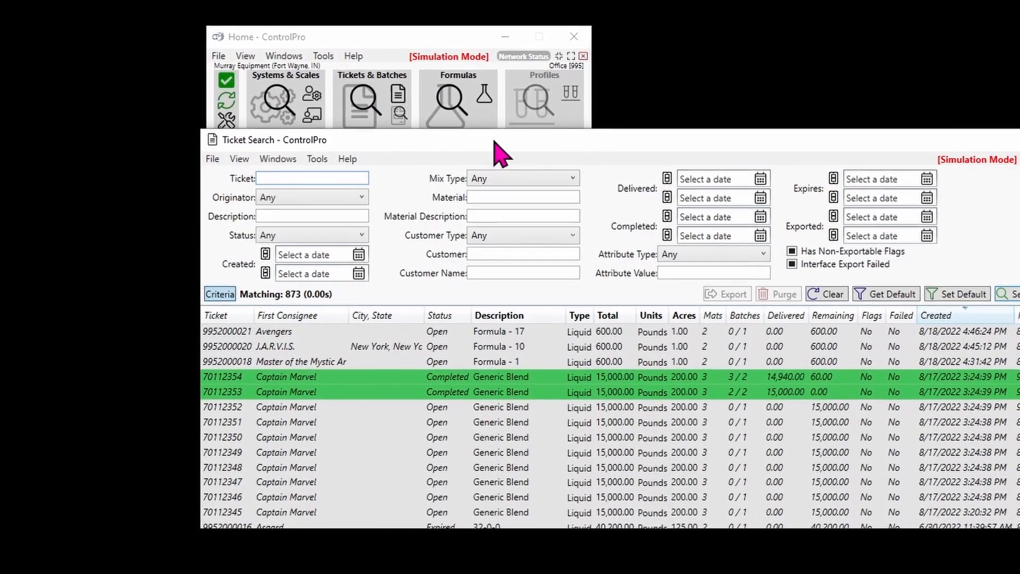
pyautogui.moveTo(494, 141); pyautogui.dragTo(343, 68)
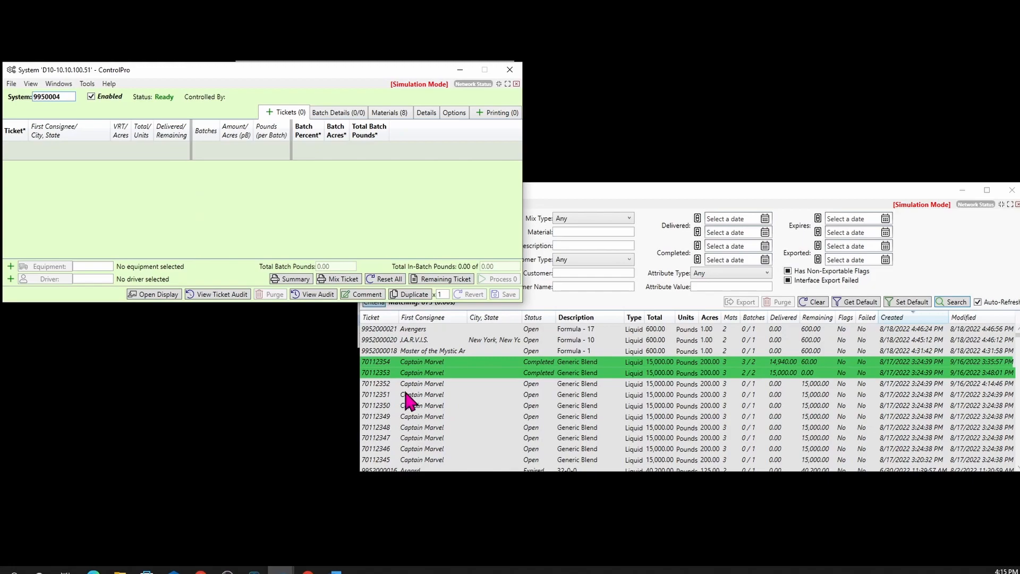
# Step: Add the first open Captain Marvel ticket from the search results to the D10-10.10.100.51 system
pyautogui.click(387, 386)
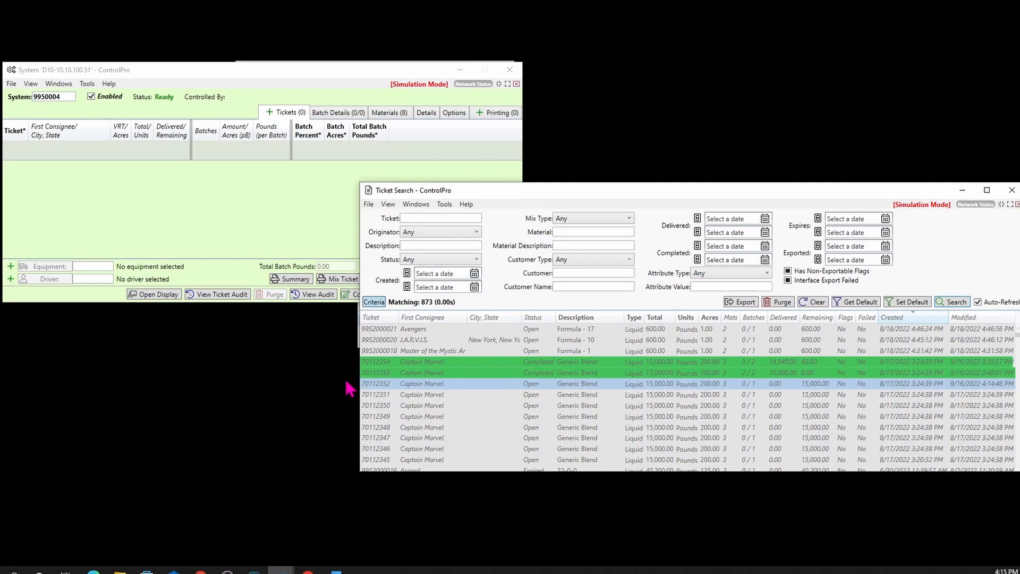
pyautogui.click(90, 180)
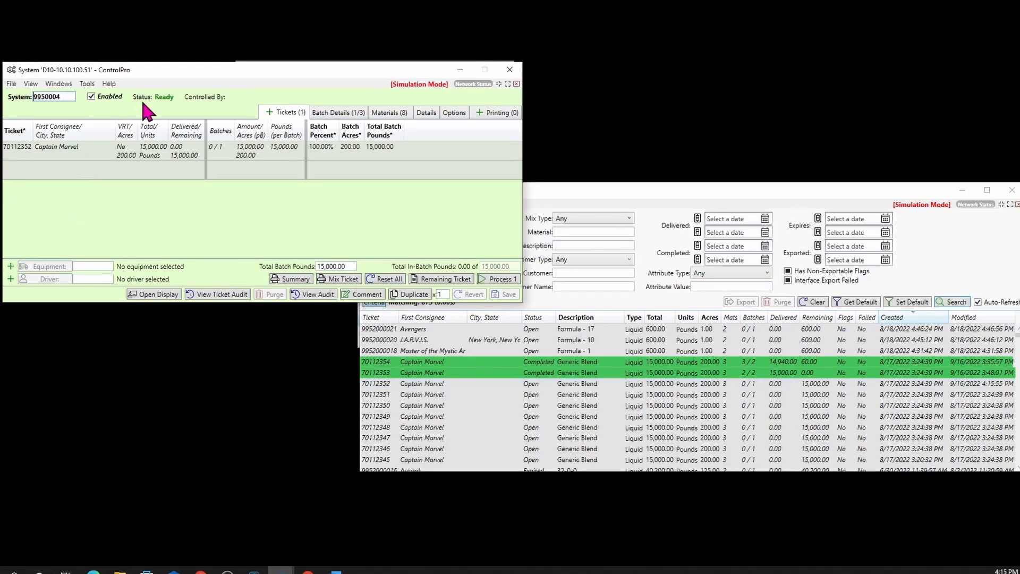
pyautogui.moveTo(219, 66); pyautogui.dragTo(399, 154)
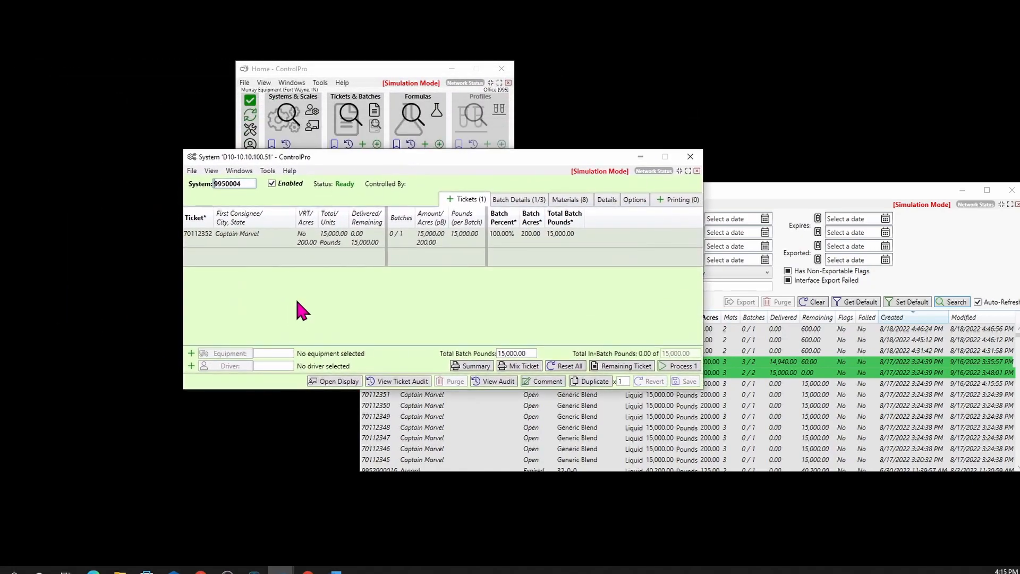
# Step: Examine the loaded ticket's batch details and the system's batch size and mixer capacity limits
pyautogui.click(197, 233)
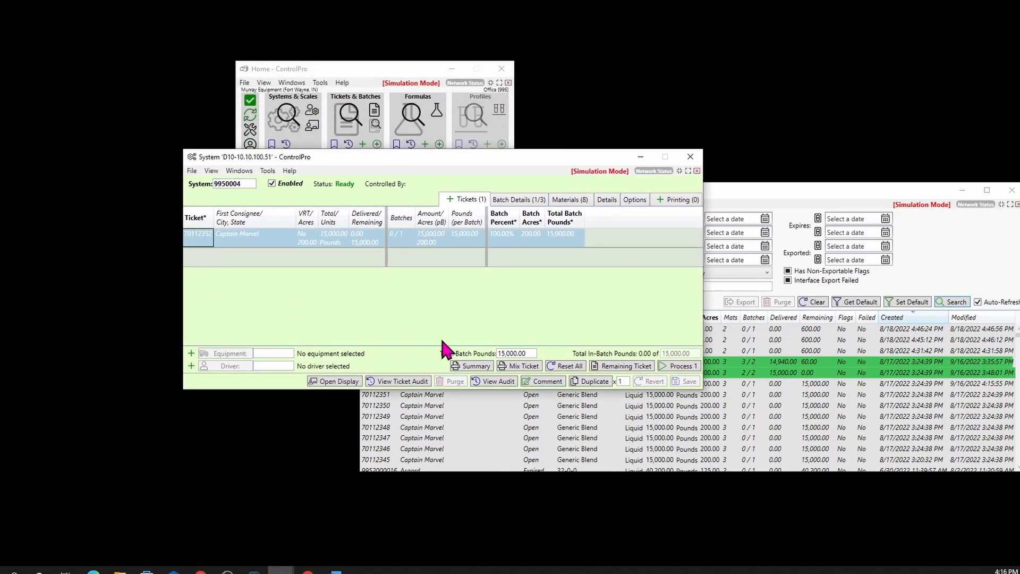
pyautogui.click(520, 200)
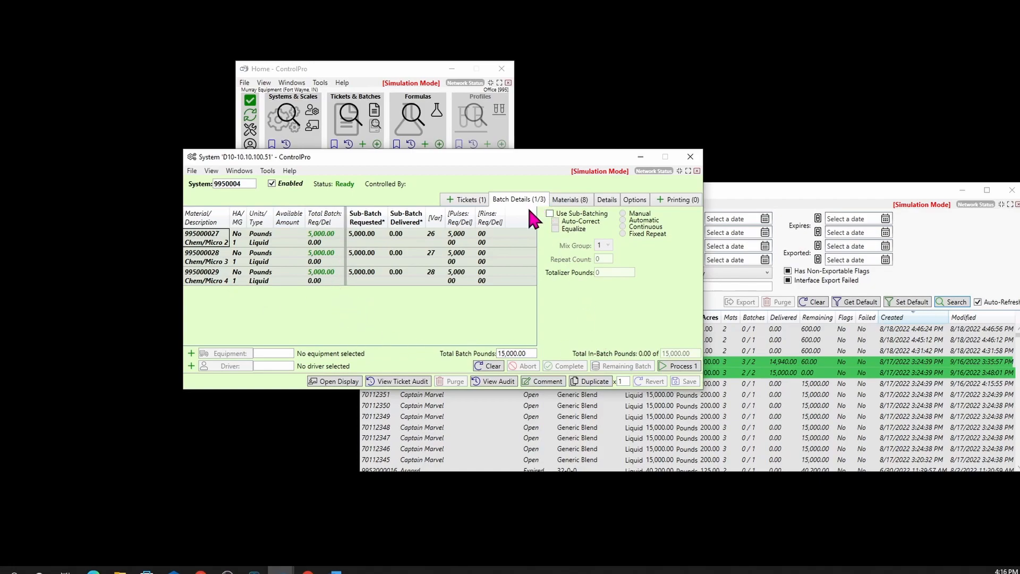
pyautogui.click(609, 200)
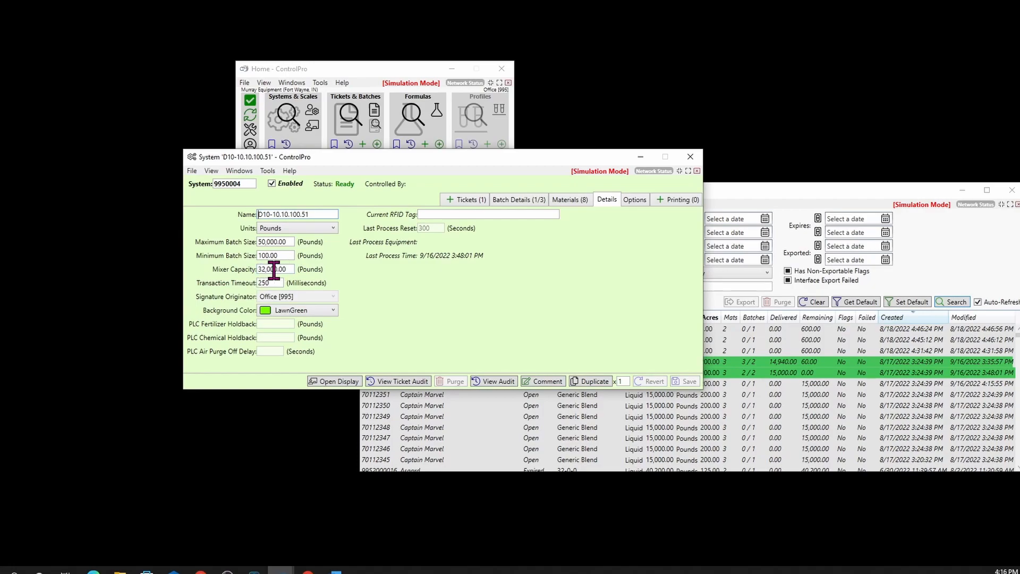
# Step: Set the total batch pounds to 32,000 in the system's batch details
pyautogui.click(526, 199)
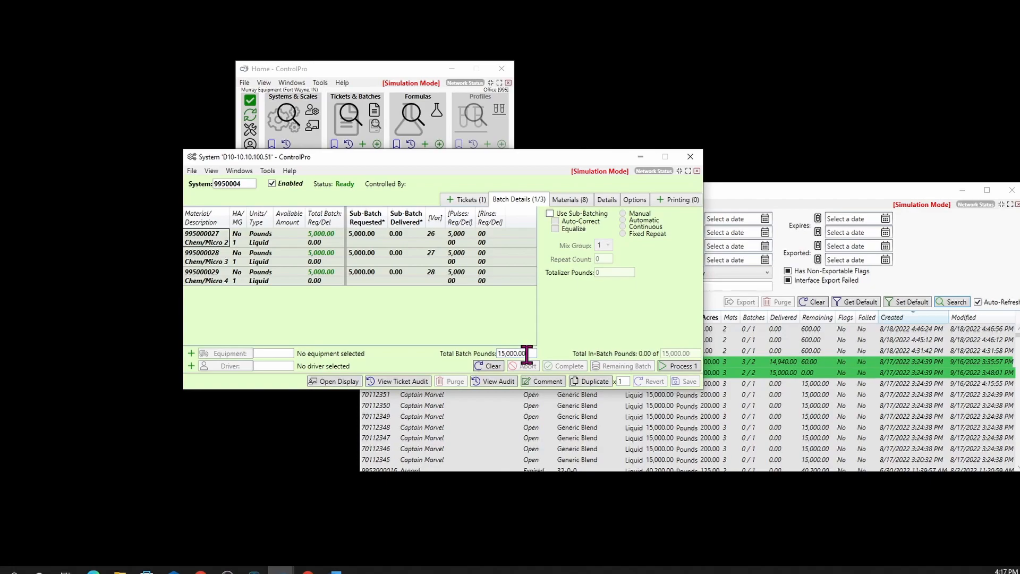
pyautogui.moveTo(534, 350); pyautogui.dragTo(394, 342)
pyautogui.write('32000')
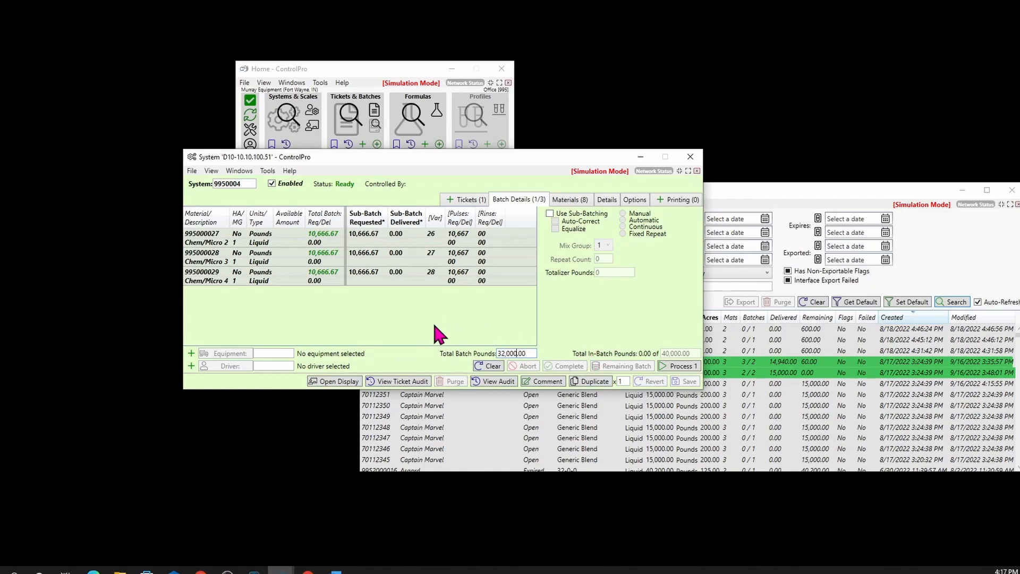
pyautogui.doubleClick(558, 393)
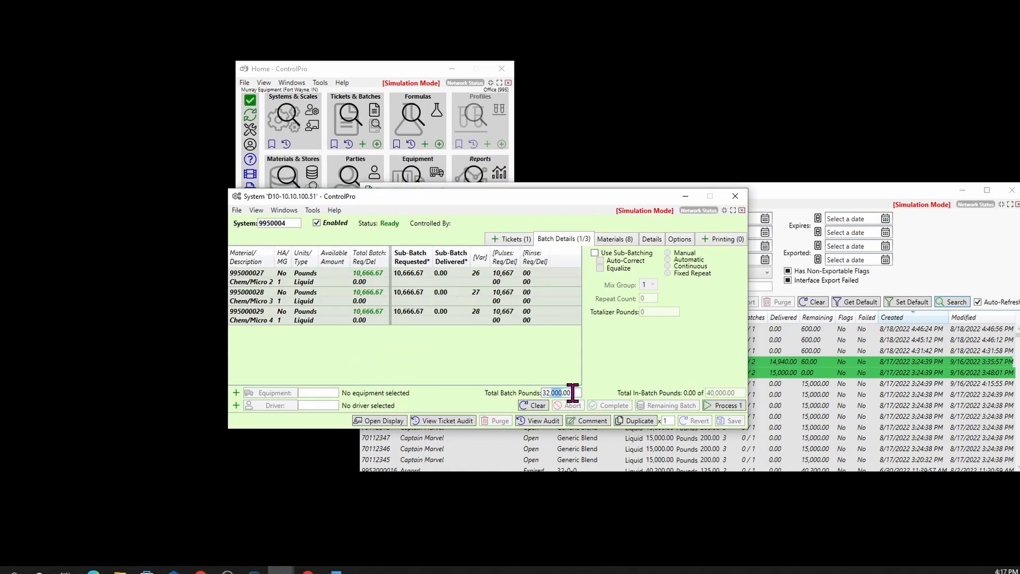
pyautogui.moveTo(572, 393); pyautogui.dragTo(537, 389)
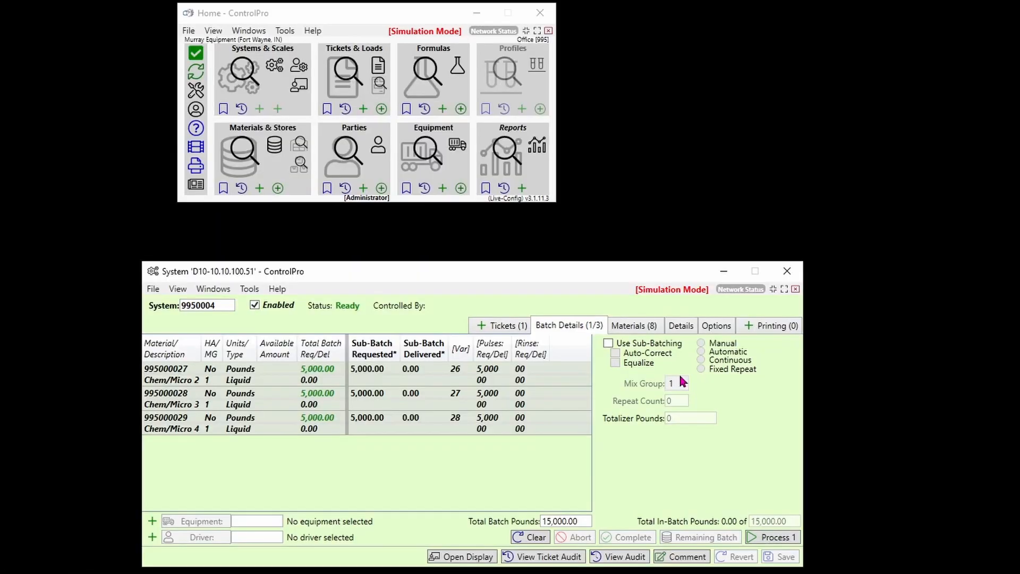
# Step: Enable sub-batching for the current batch
pyautogui.click(609, 345)
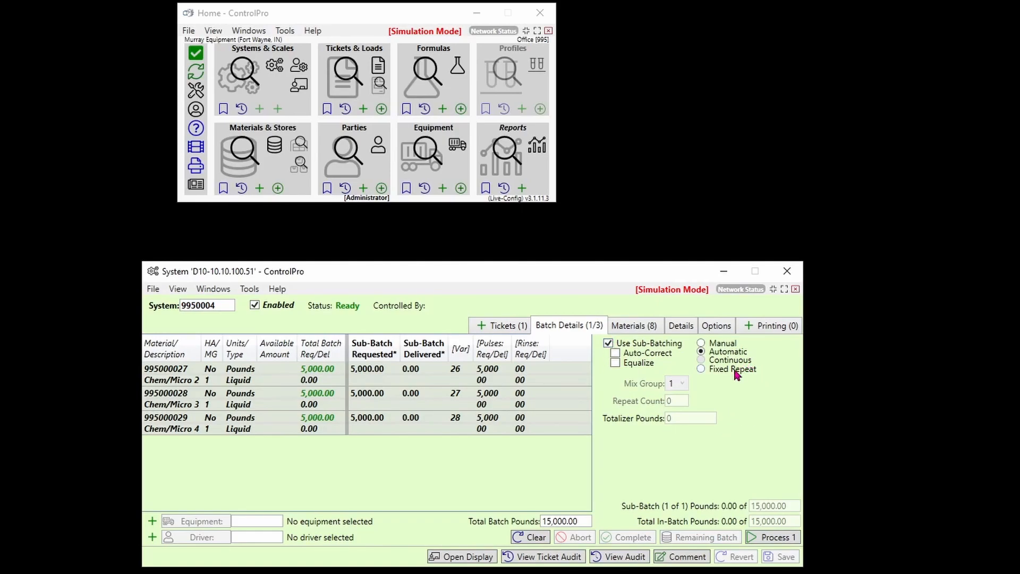
# Step: Switch the batch's sub-batching mode to Manual and set the sub-batch size to 5,000 pounds
pyautogui.click(707, 345)
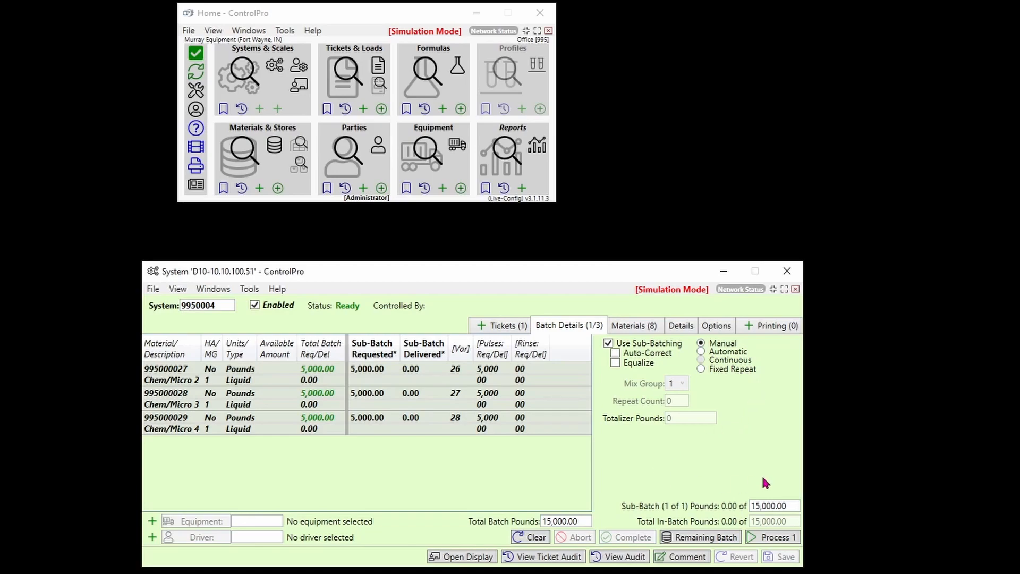
pyautogui.click(788, 506)
pyautogui.moveTo(788, 505); pyautogui.dragTo(704, 489)
pyautogui.write('5000')
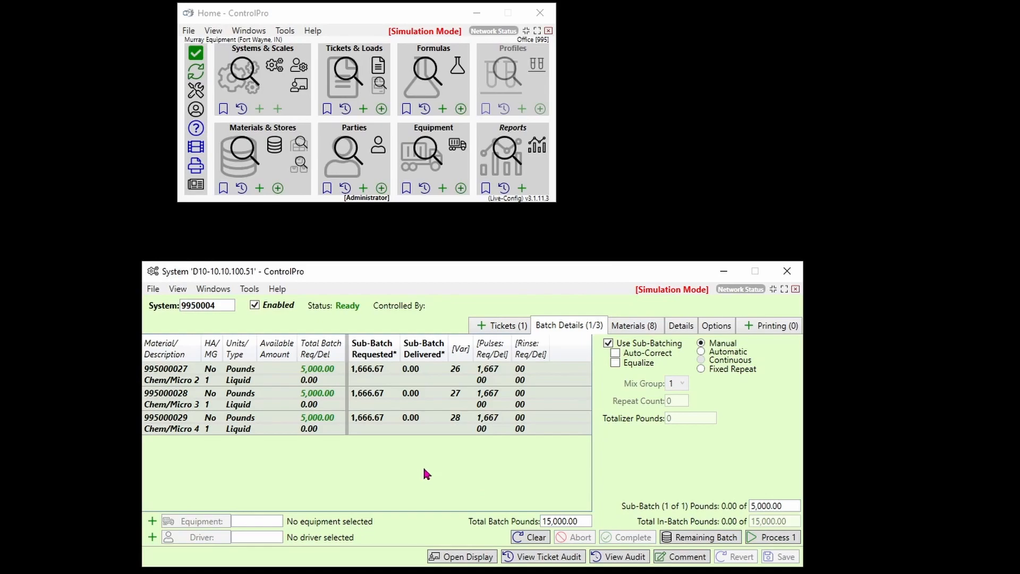
# Step: Process the 5,000-pound sub-batch and the remaining sub-batch, and mark the whole batch complete
pyautogui.click(771, 538)
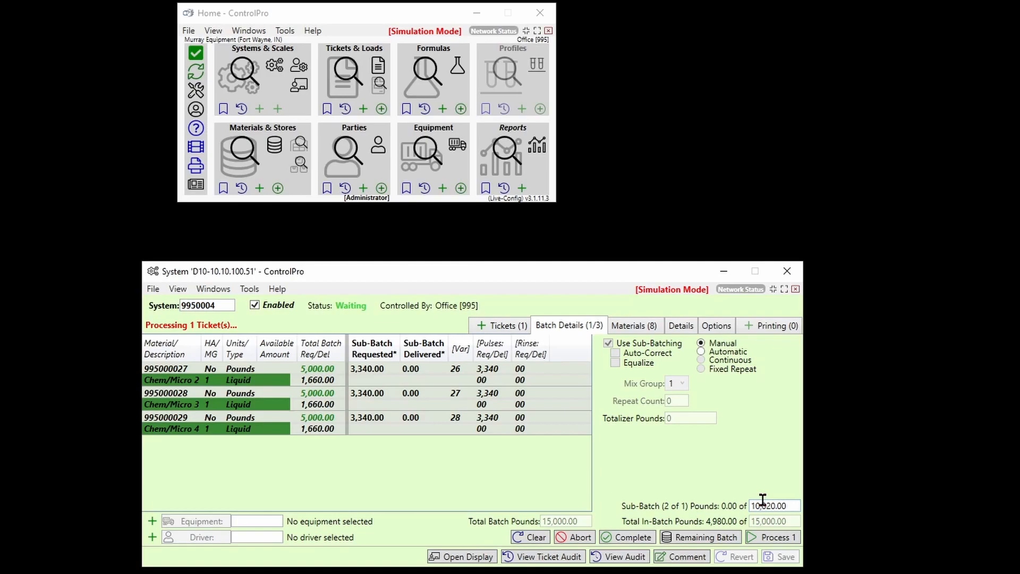
pyautogui.click(776, 540)
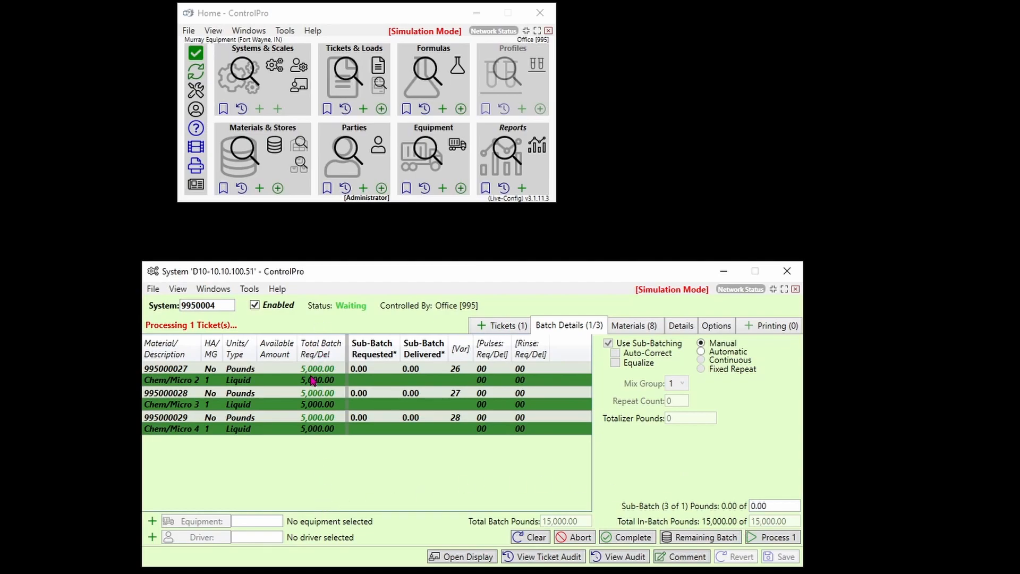
pyautogui.click(513, 325)
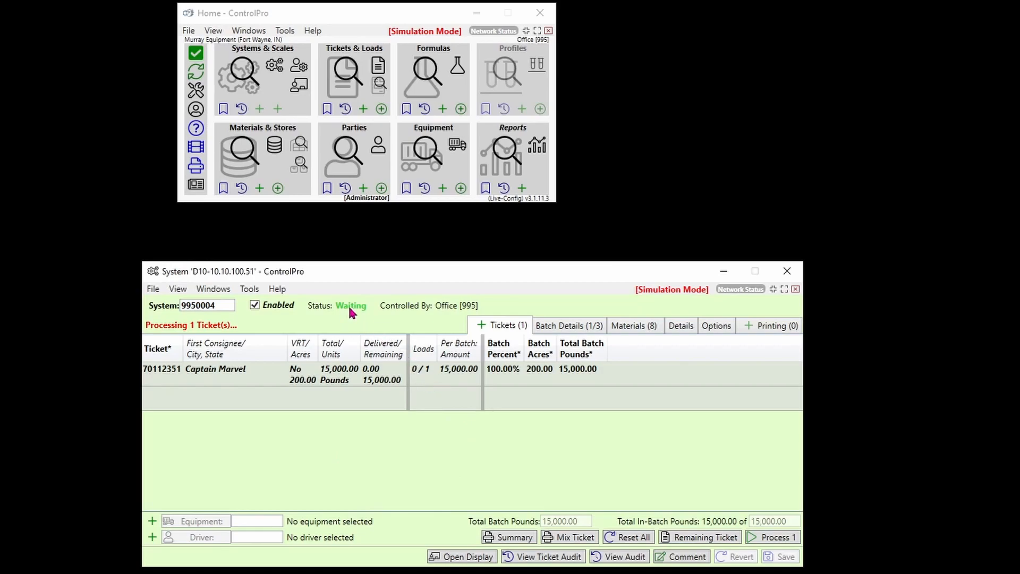
pyautogui.click(579, 327)
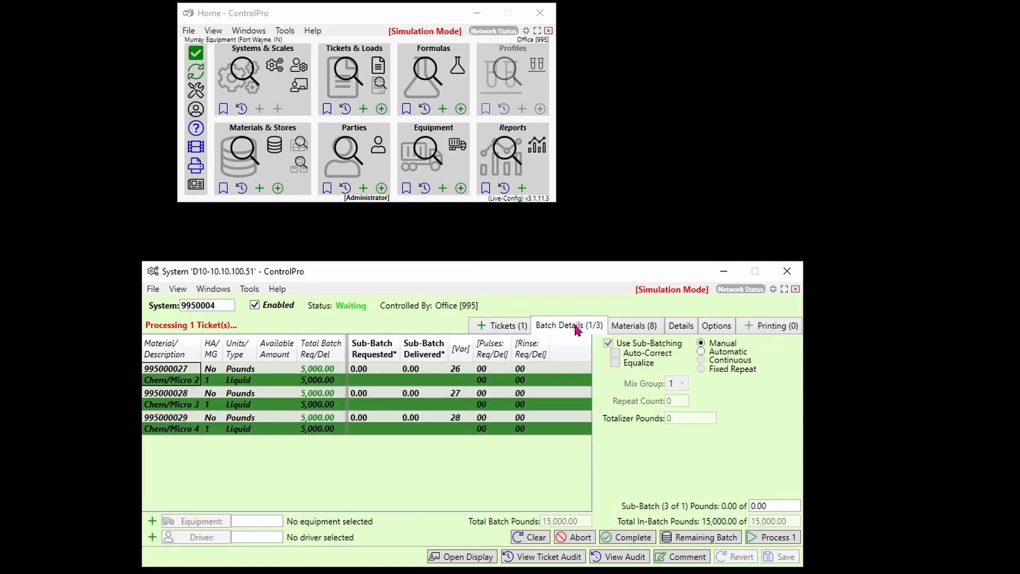
pyautogui.click(632, 538)
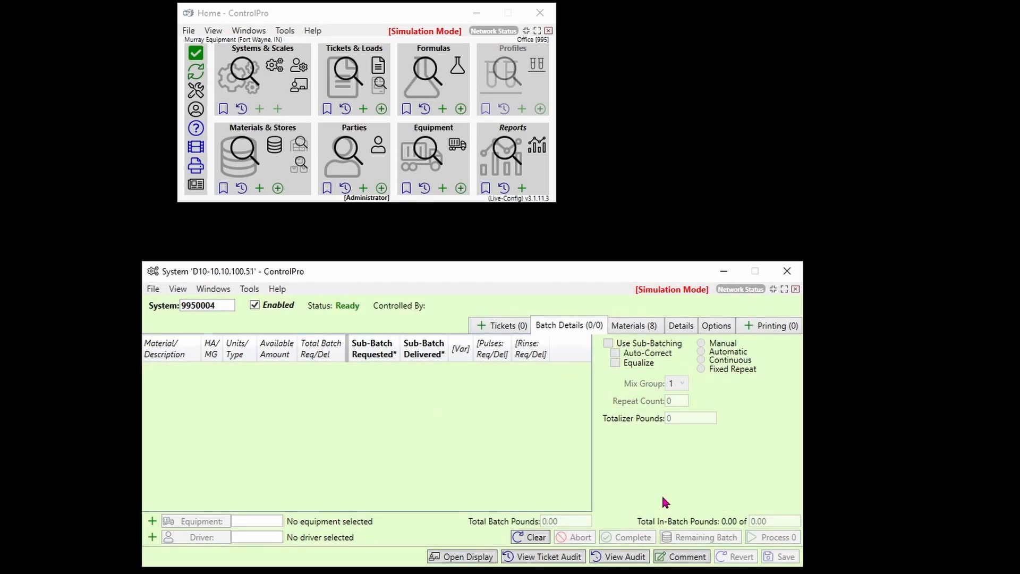
# Step: Look up the just-completed Captain Marvel ticket, examine its load with the delivered materials, and close the ticket and search windows
pyautogui.click(515, 327)
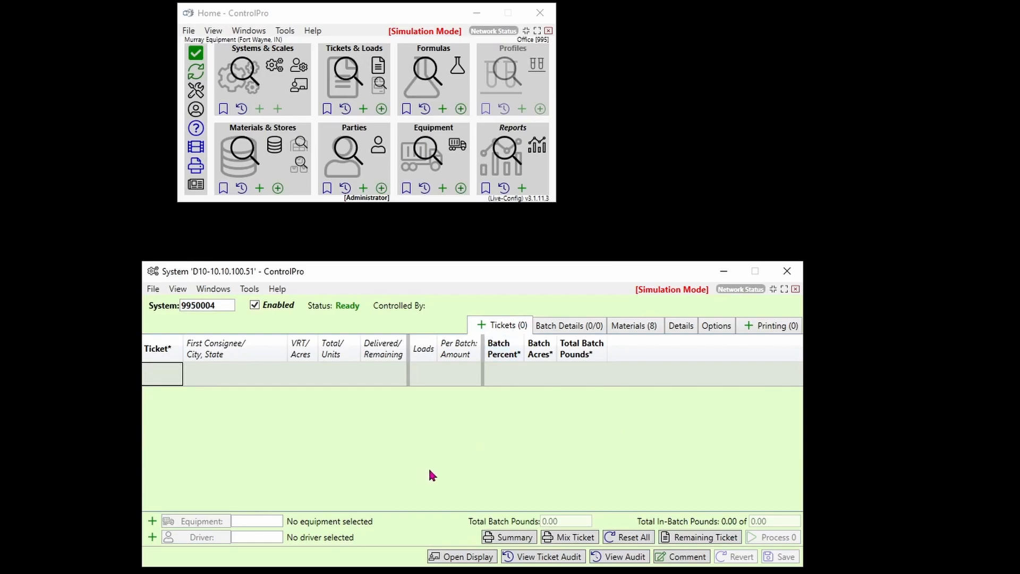
pyautogui.click(341, 76)
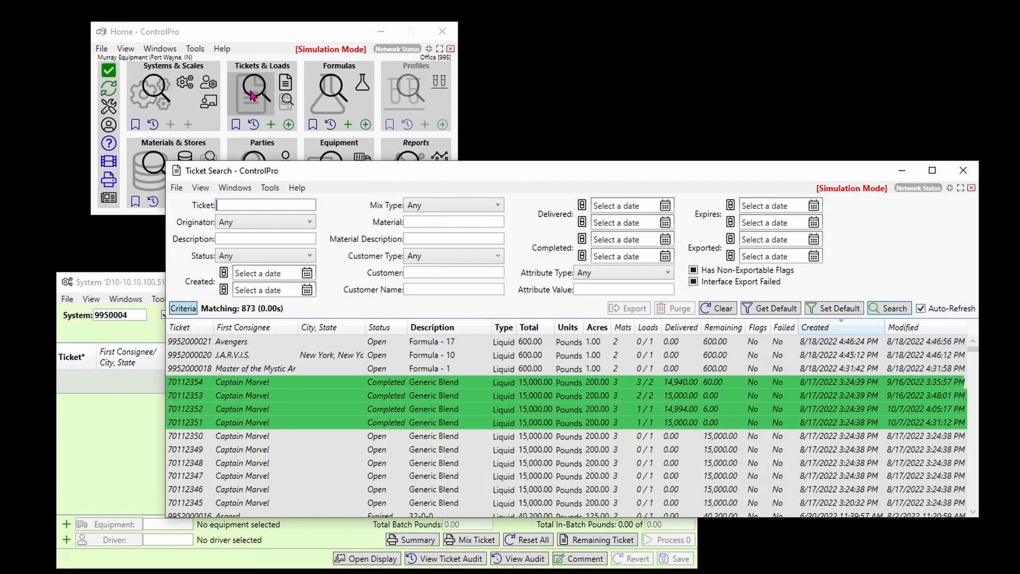
pyautogui.doubleClick(198, 425)
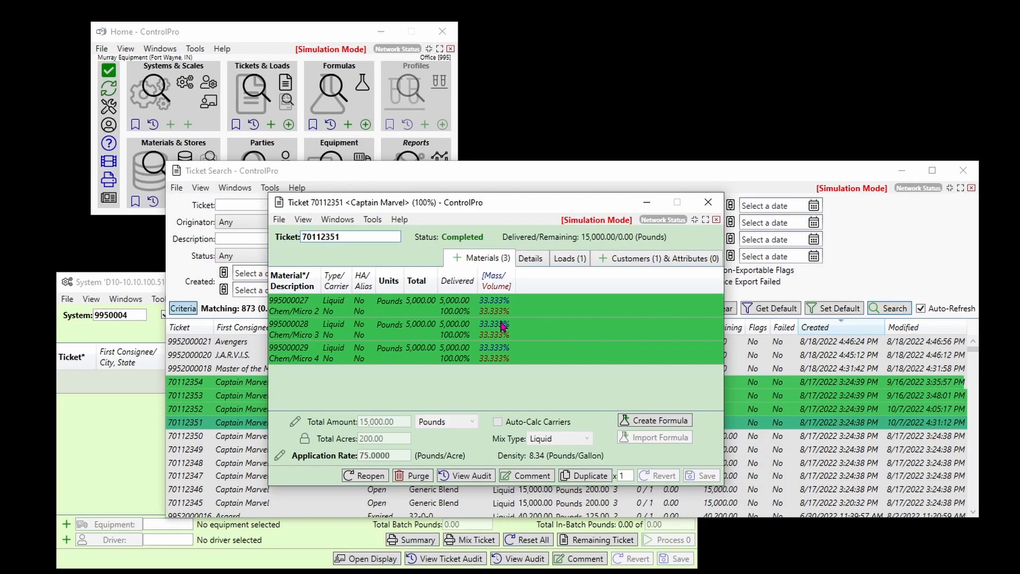
pyautogui.click(567, 258)
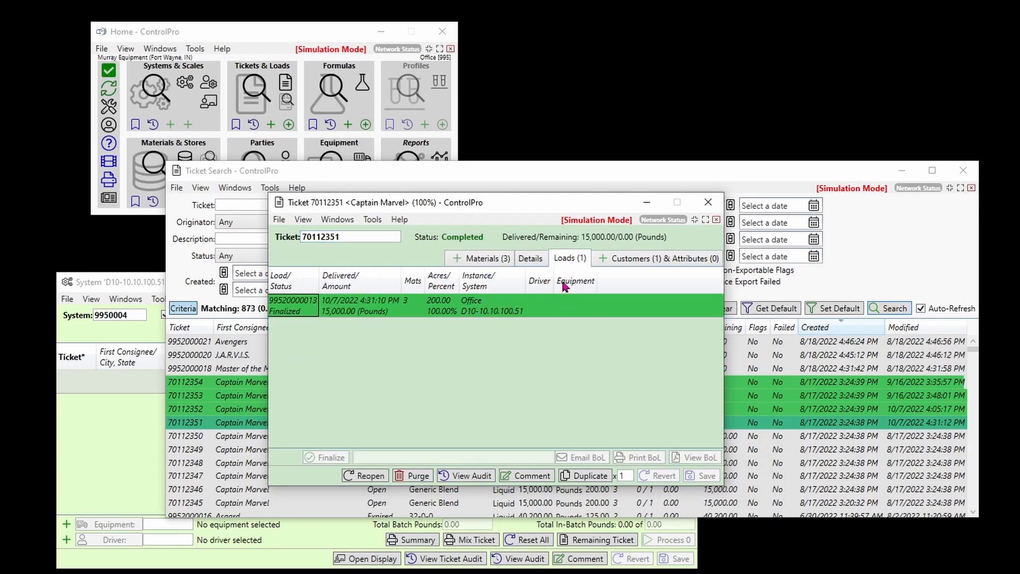
pyautogui.click(307, 309)
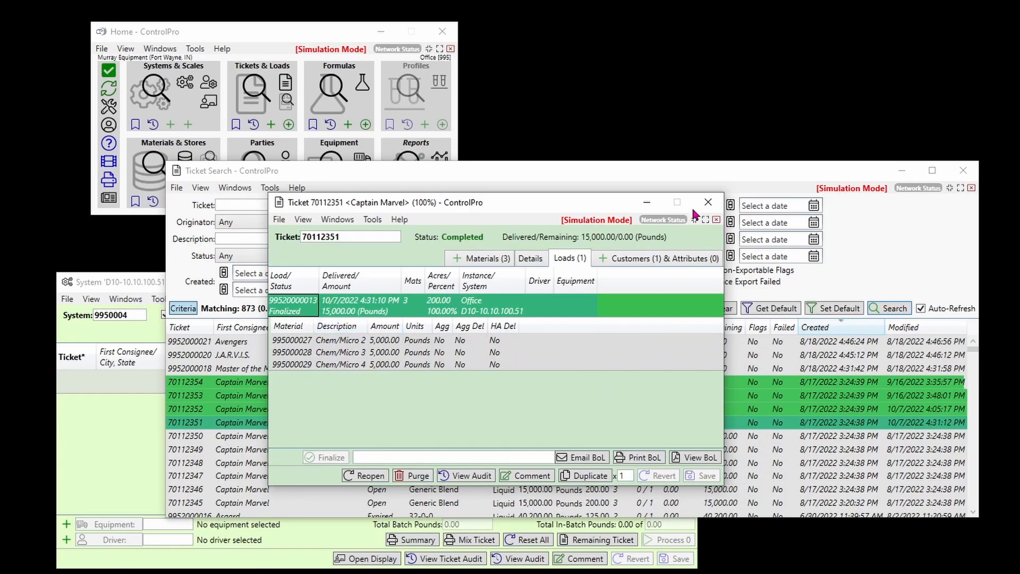
pyautogui.click(713, 209)
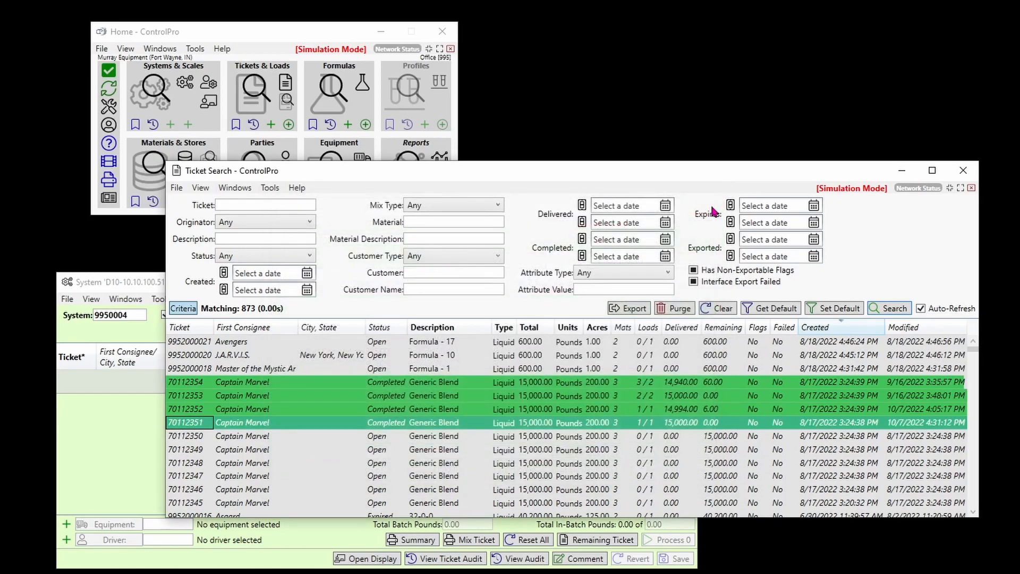
pyautogui.click(965, 171)
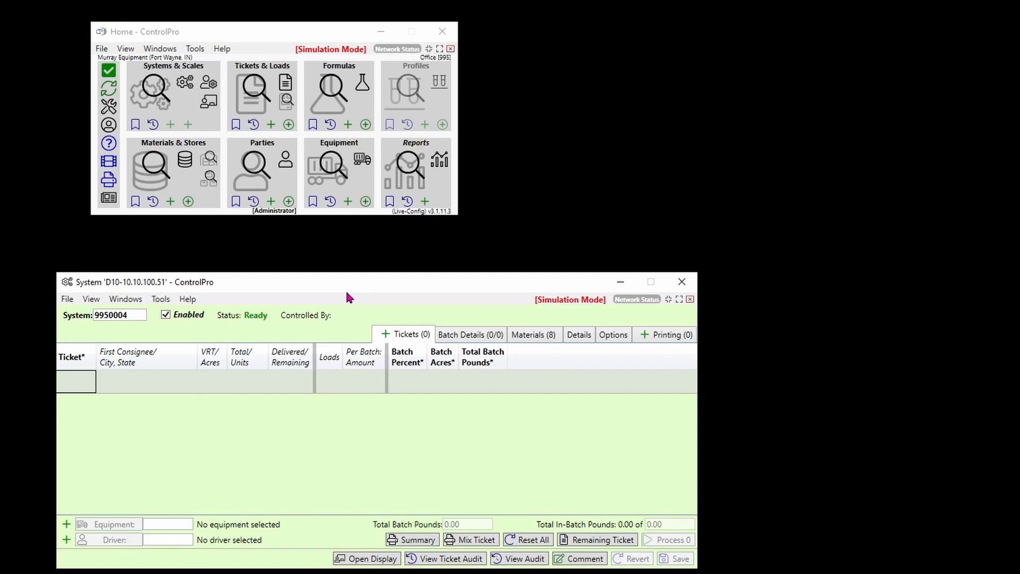
pyautogui.moveTo(346, 293); pyautogui.dragTo(454, 281)
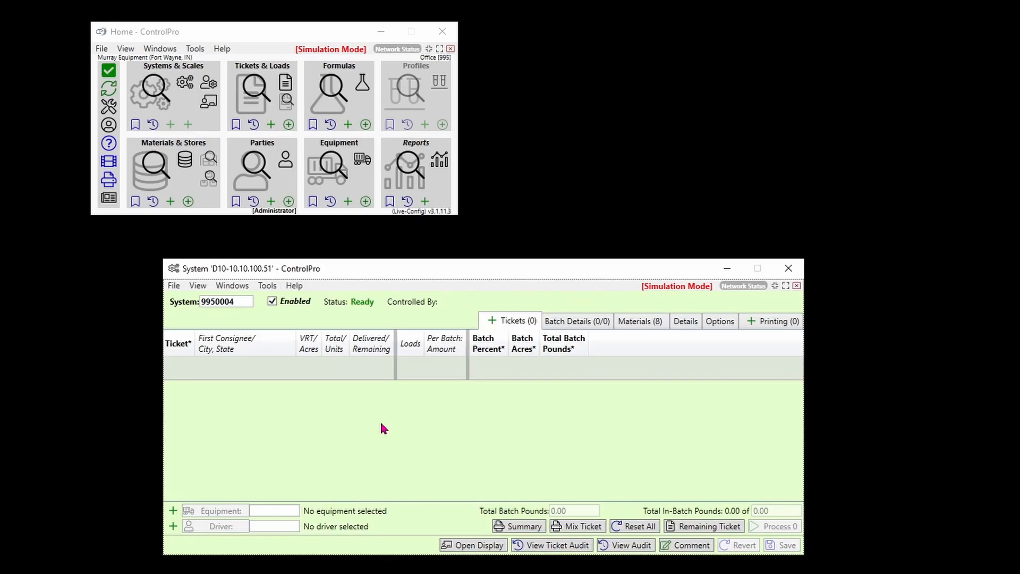